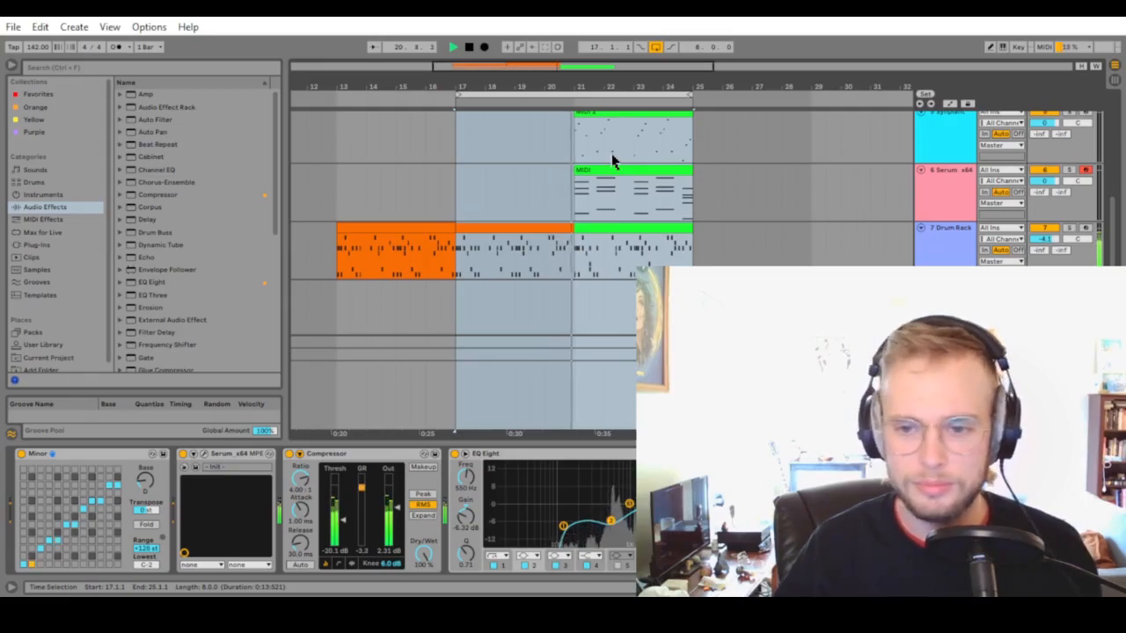
- Stop playback and open the chords track's MIDI clip at bar 17 in the note editor
left_click_drag(608, 90, 590, 109)
scroll(581, 182, "up", 5)
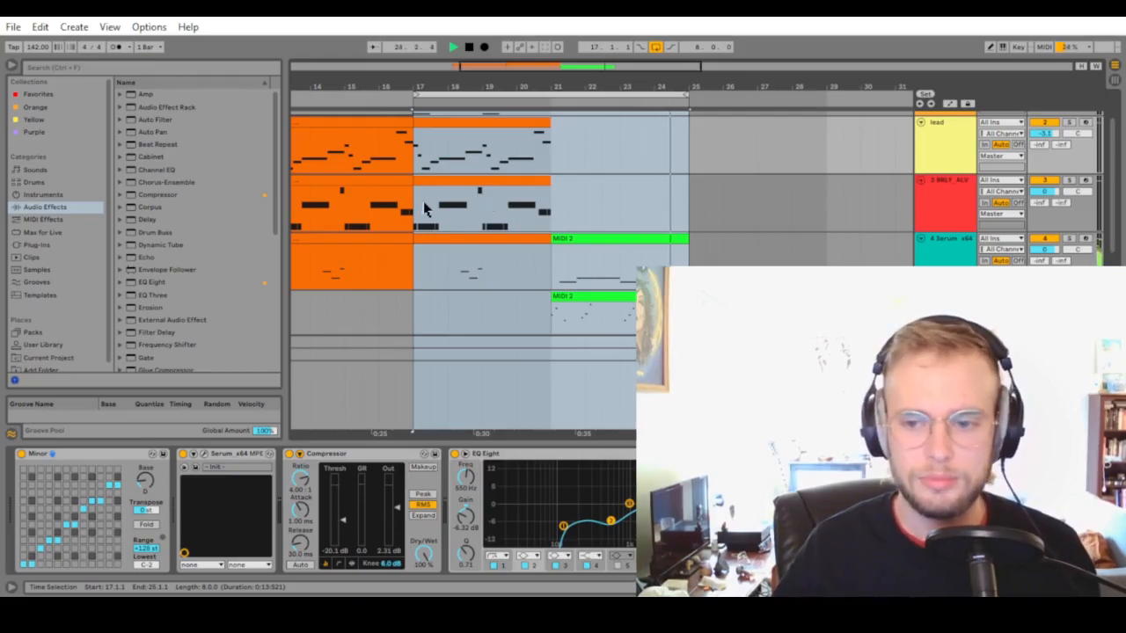
scroll(423, 207, "up", 2)
key("space")
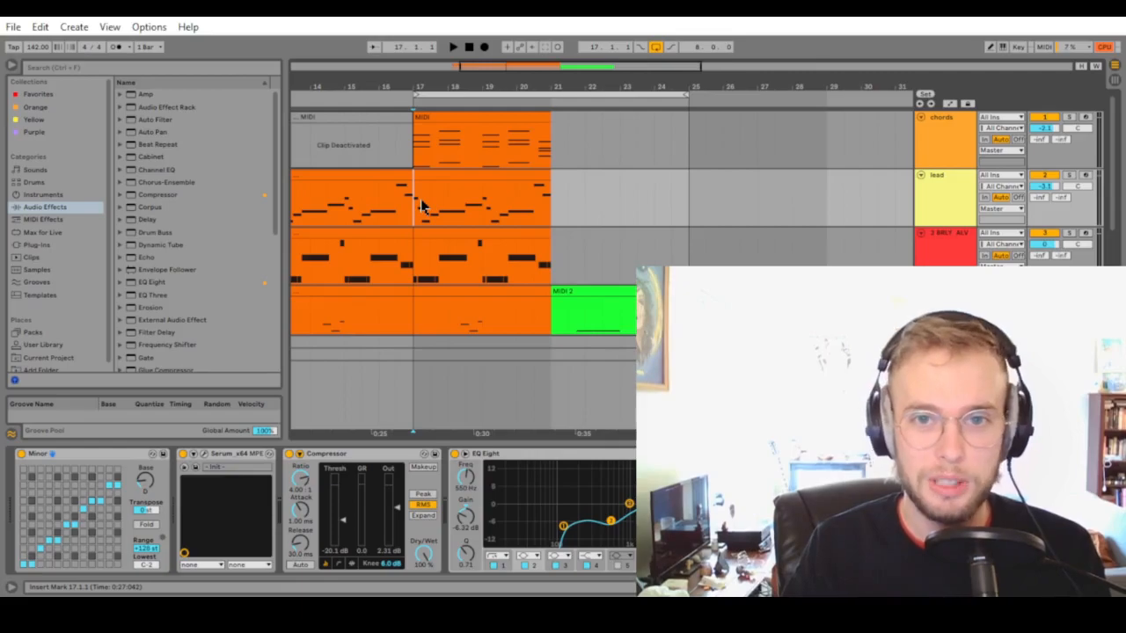
double_click(421, 207)
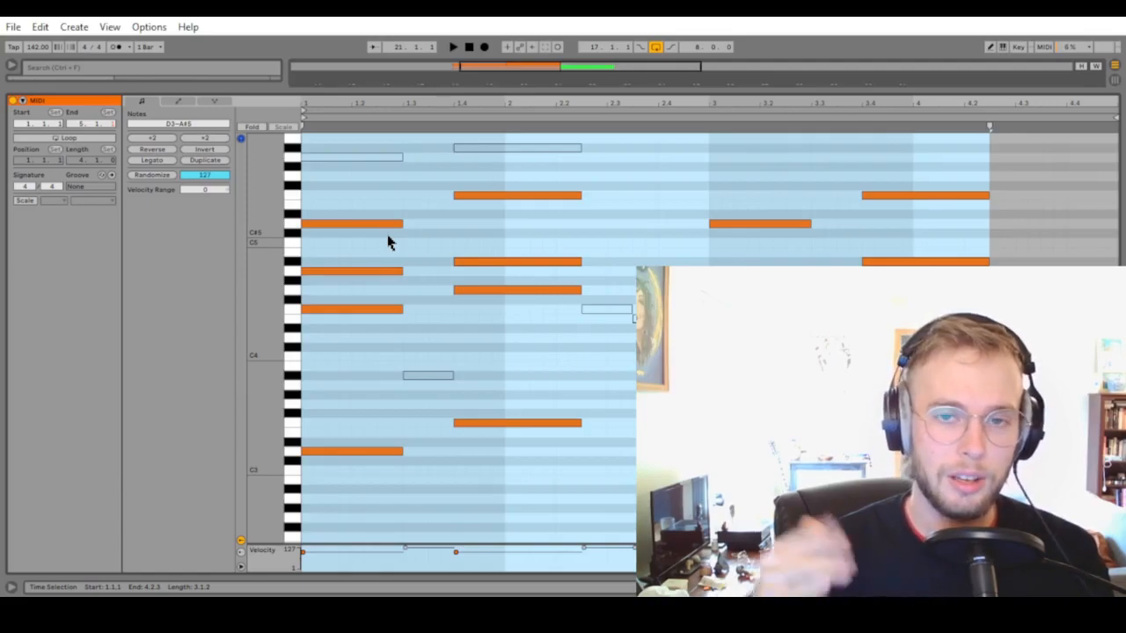
- Audition the chord progression with its top D5 and F5 notes deactivated, then restore those notes
left_click_drag(363, 180, 397, 528)
left_click_drag(520, 468, 538, 140)
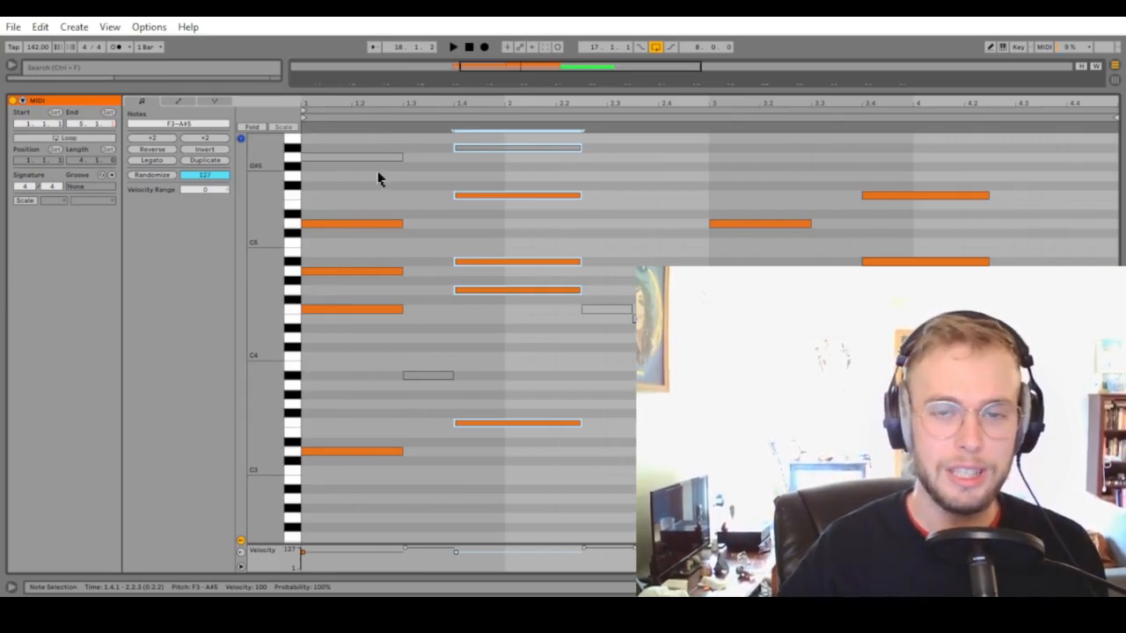
left_click_drag(372, 179, 484, 232)
left_click_drag(809, 171, 914, 225)
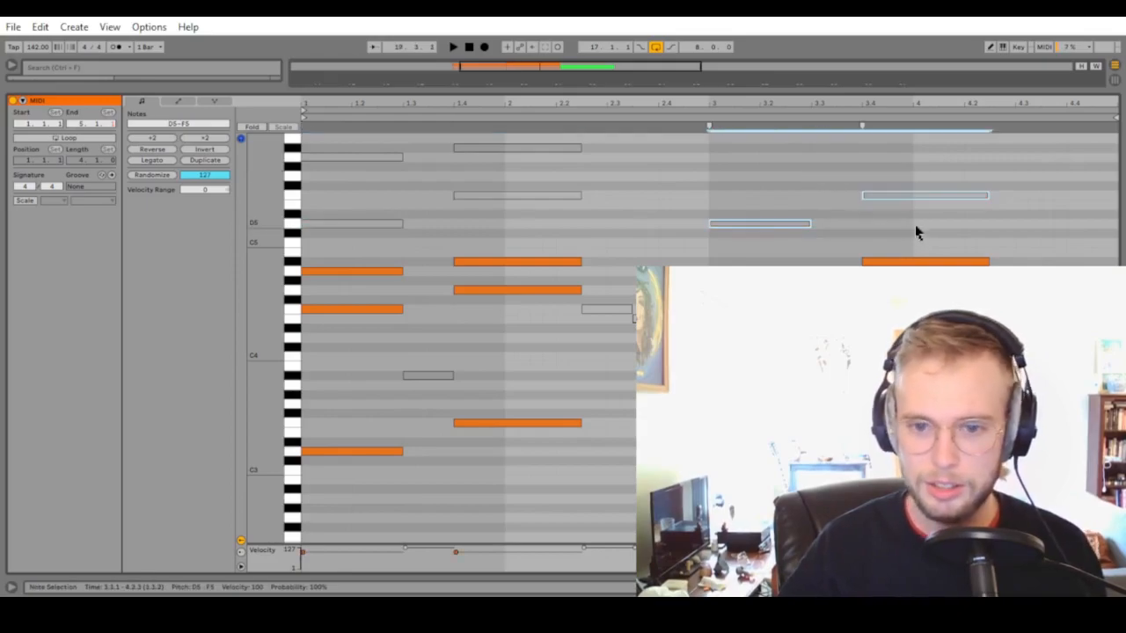
key("space")
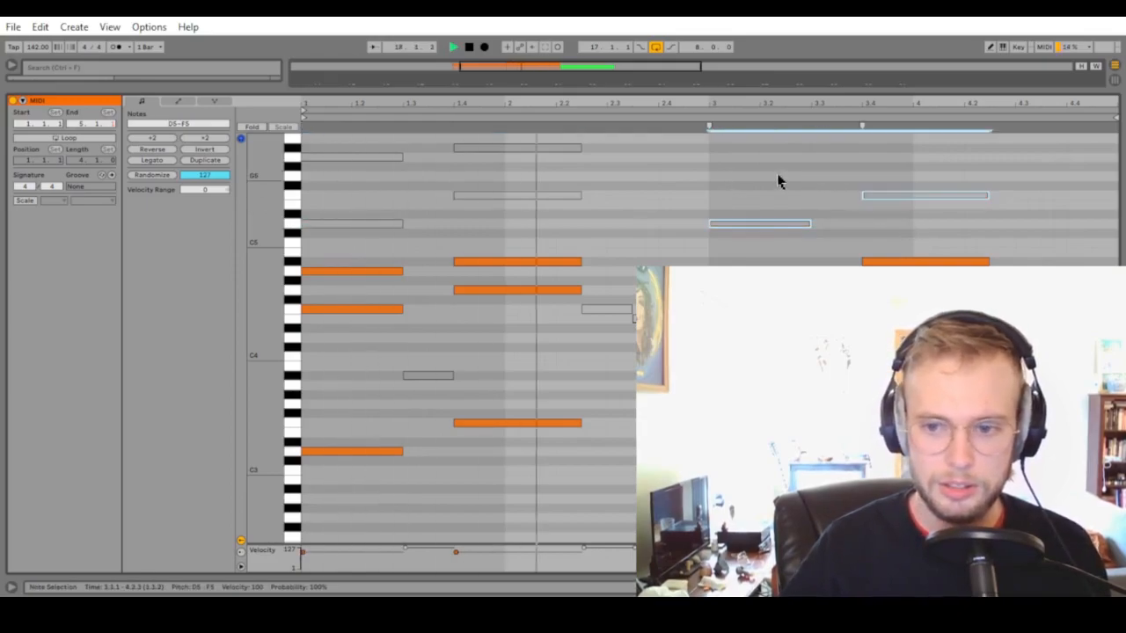
left_click_drag(337, 176, 350, 198)
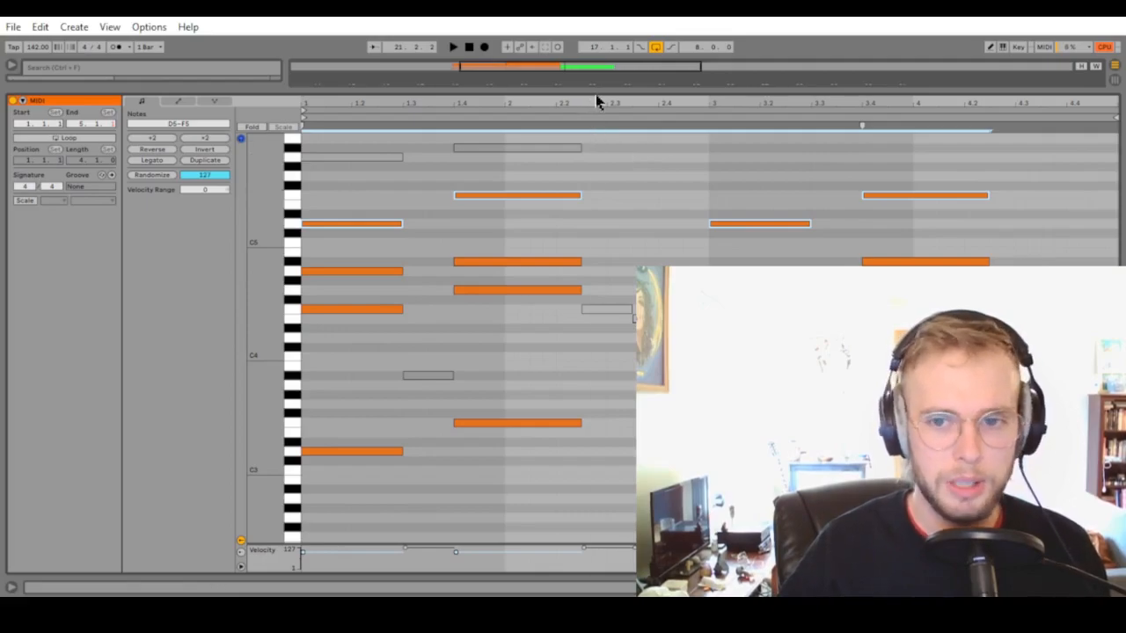
- Return to the arrangement and examine the chords track's Serum oscillator, filter and envelope settings, then close the plugin
left_click_drag(596, 91, 576, 310)
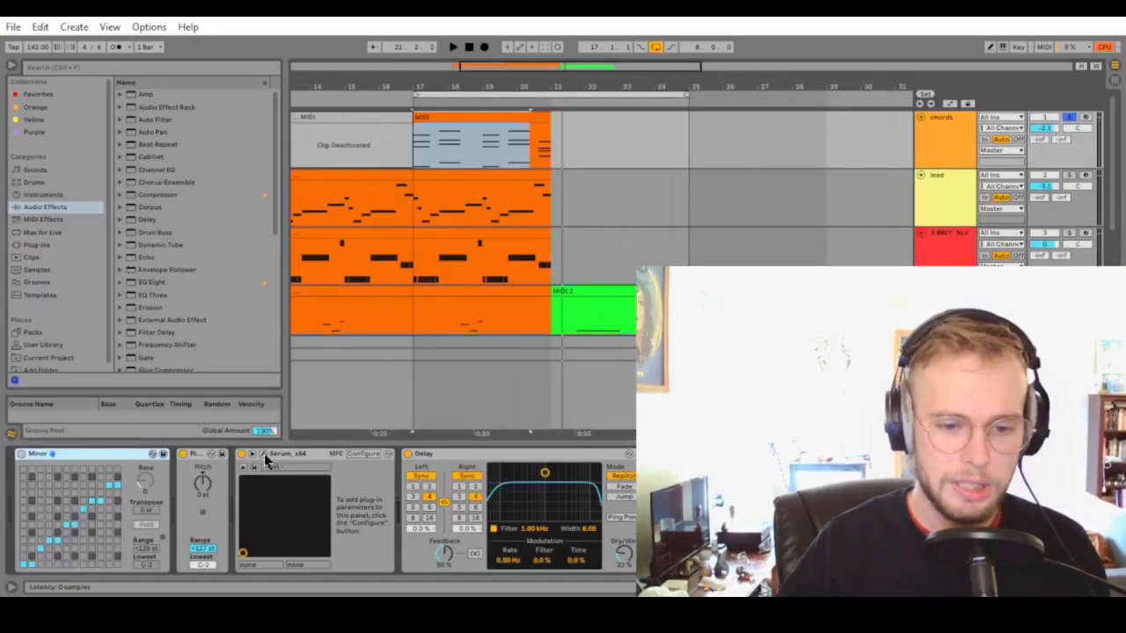
left_click(263, 456)
left_click_drag(379, 17, 402, 20)
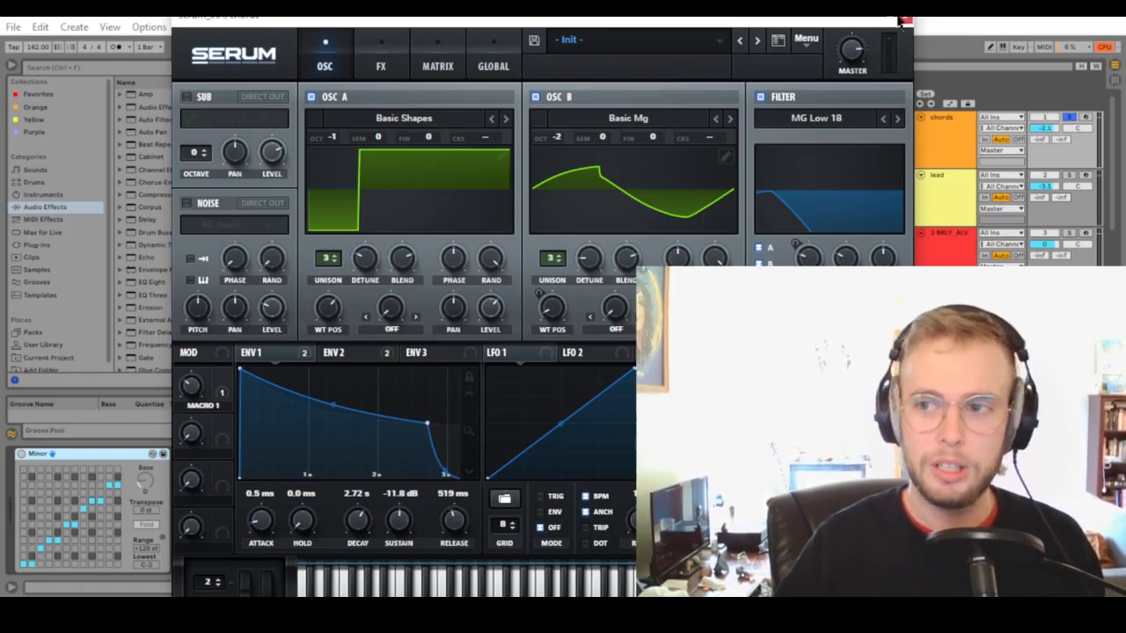
left_click(905, 24)
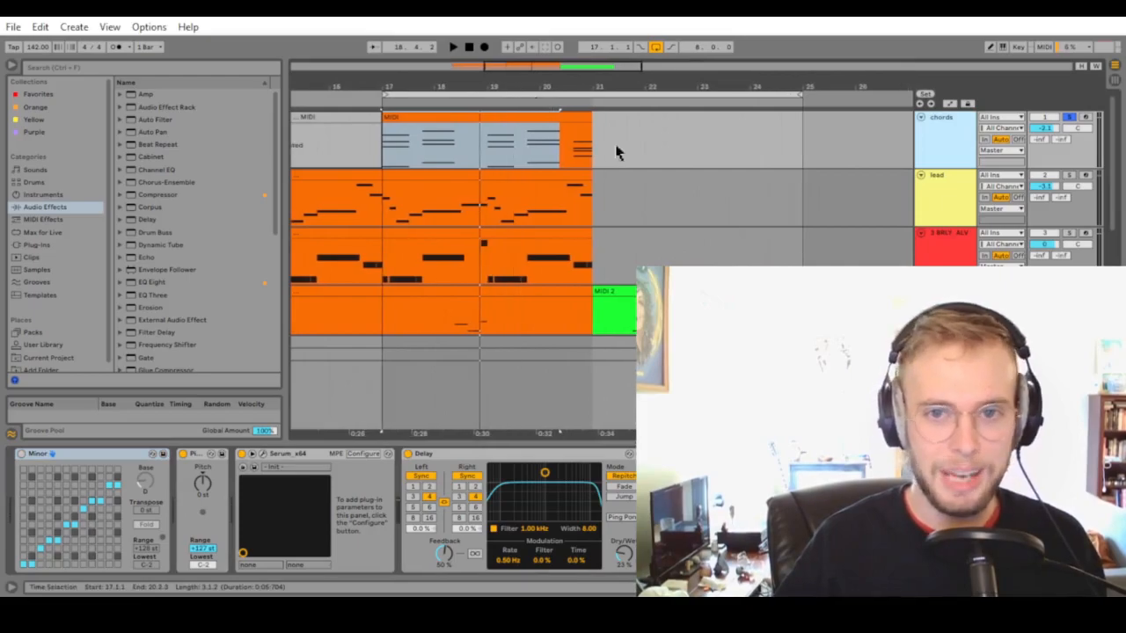
- Solo the lead track alongside the chords, play both from bar 17, and show the lead's devices
left_click(1069, 175)
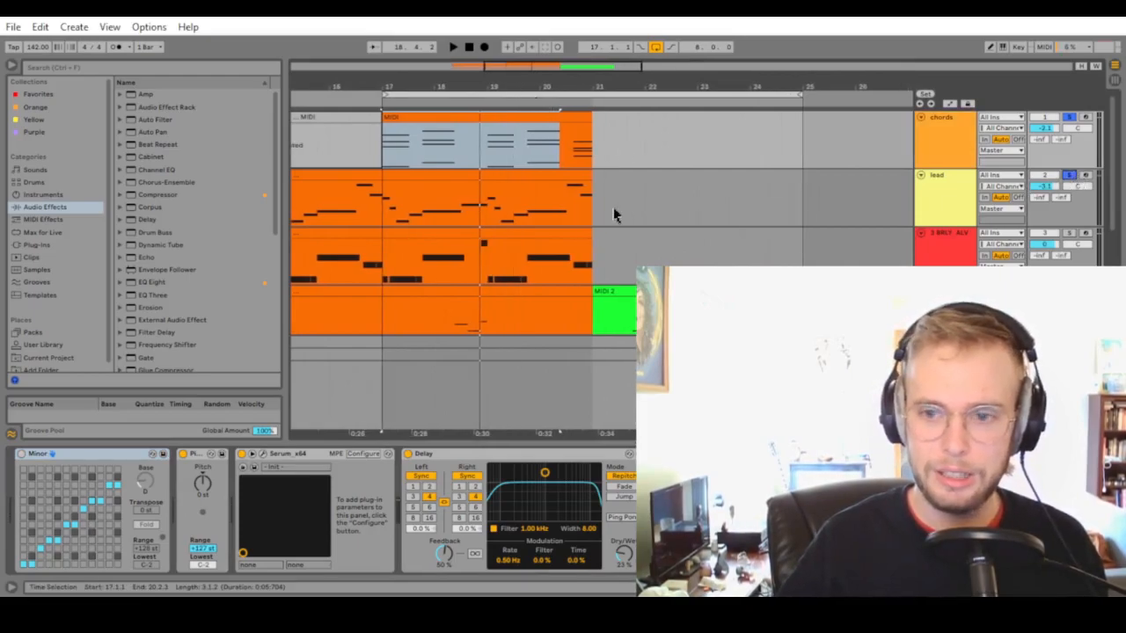
key("space")
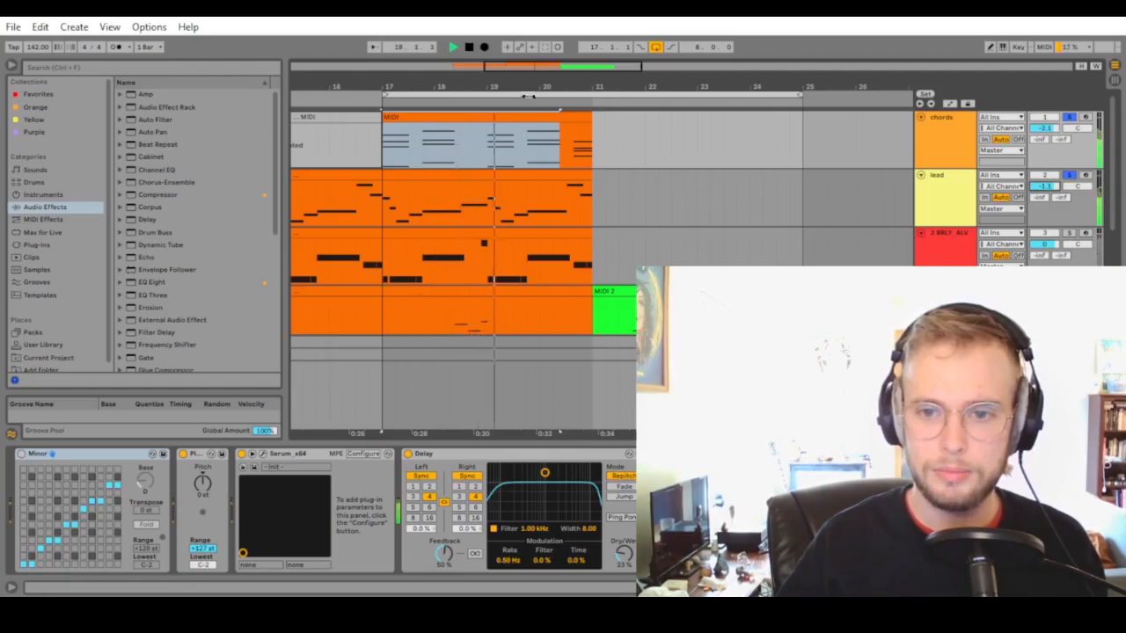
left_click(934, 184)
left_click(934, 188)
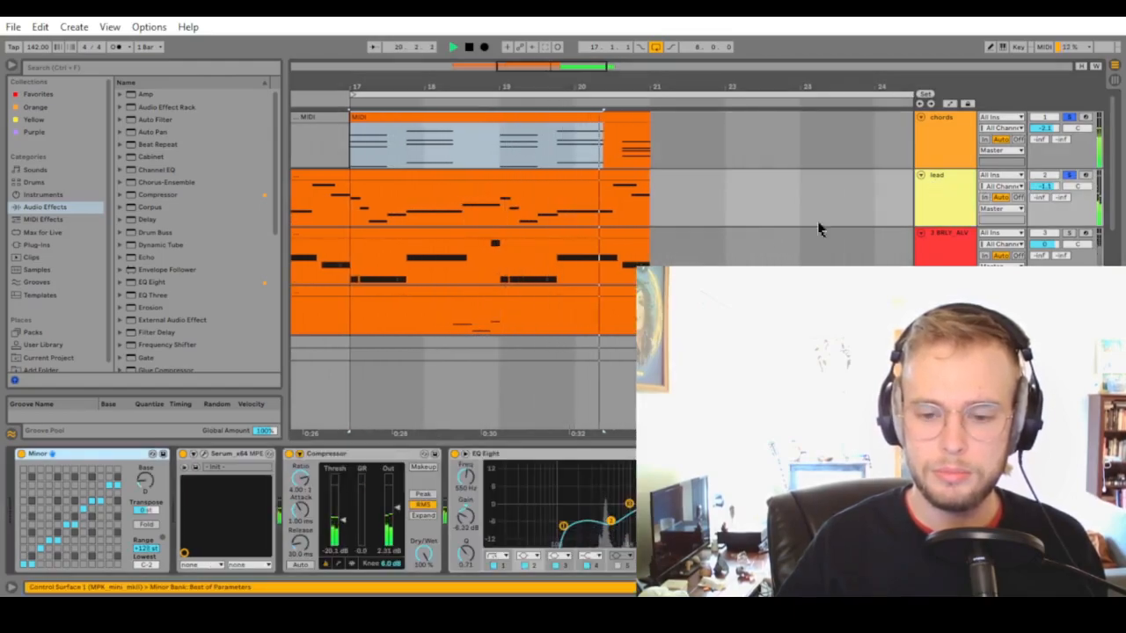
key("space")
- Examine the lead's Serum patch on its oscillator and effects pages, then close the plugin
left_click(205, 457)
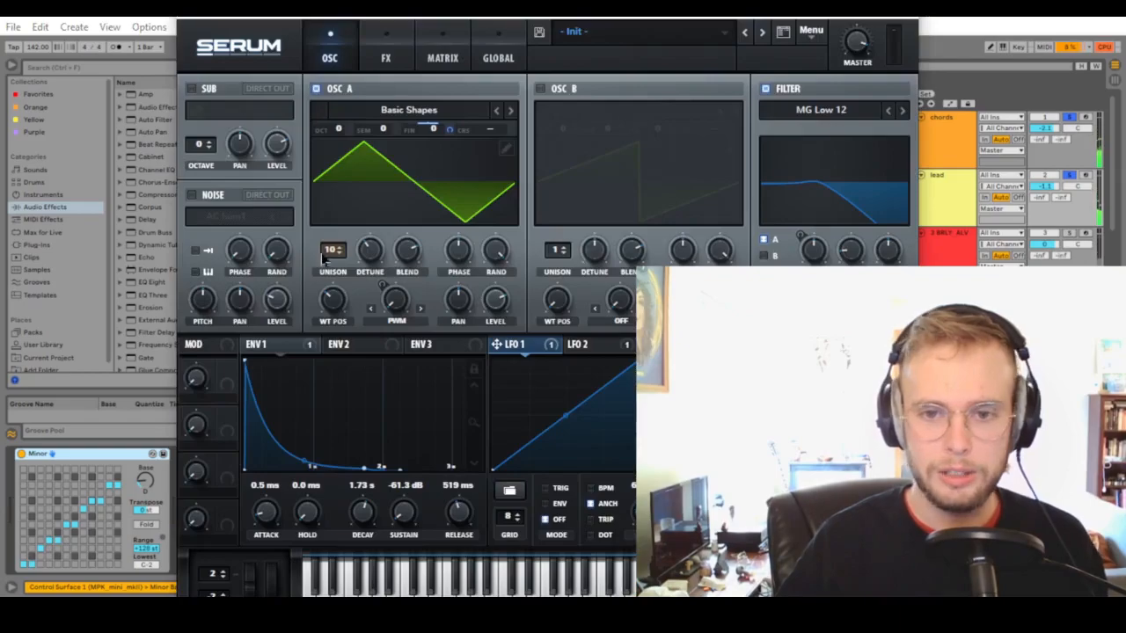
left_click(385, 53)
left_click(332, 53)
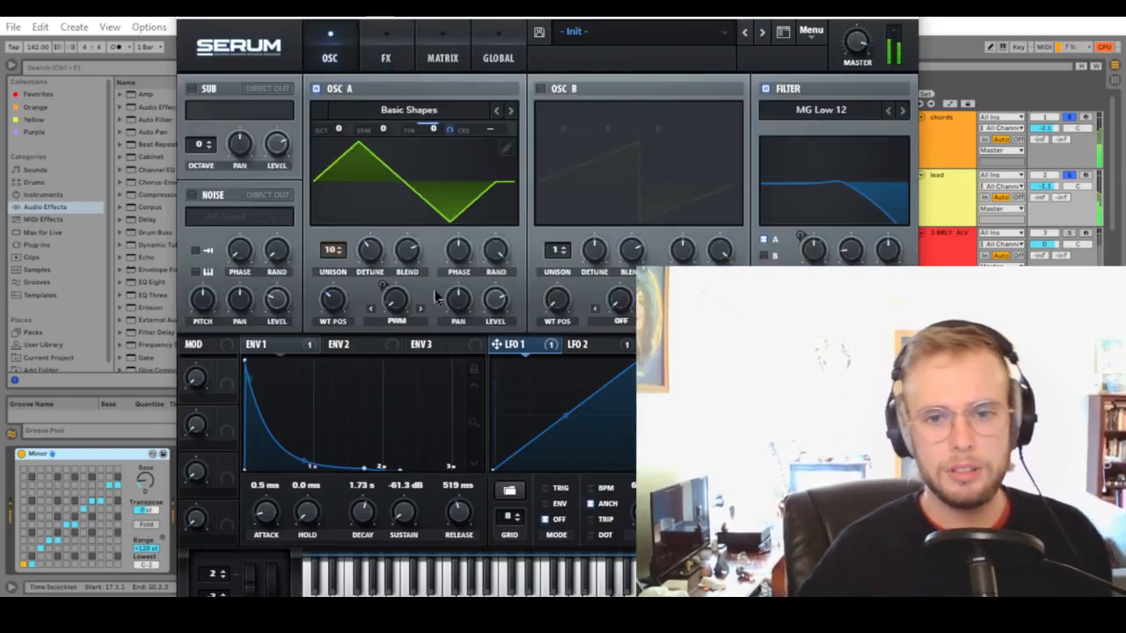
left_click(385, 52)
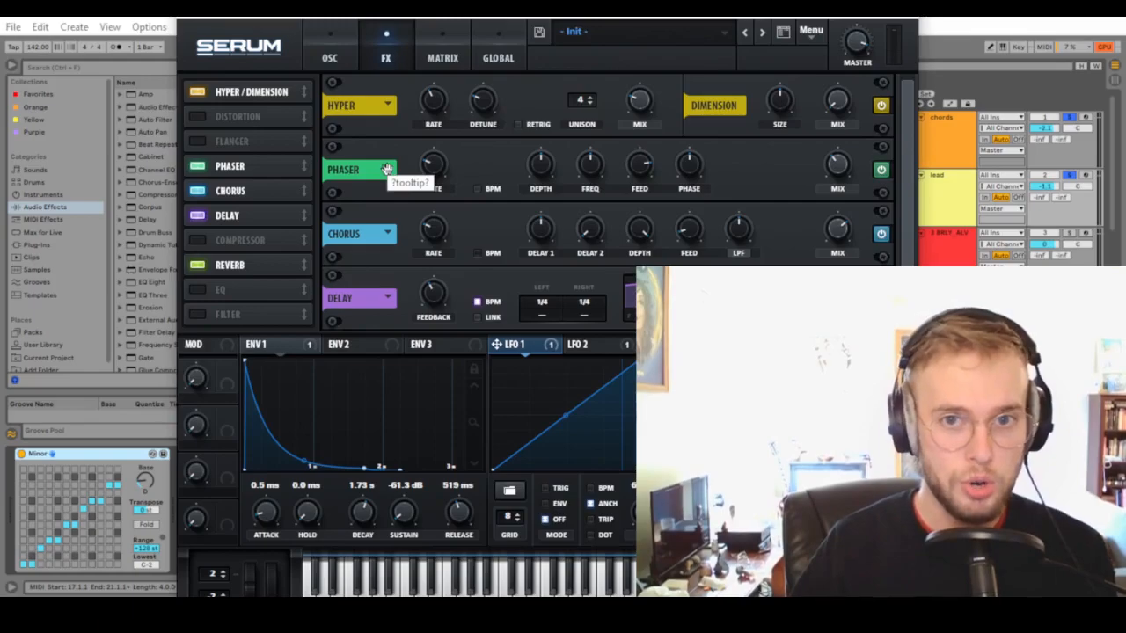
left_click(327, 42)
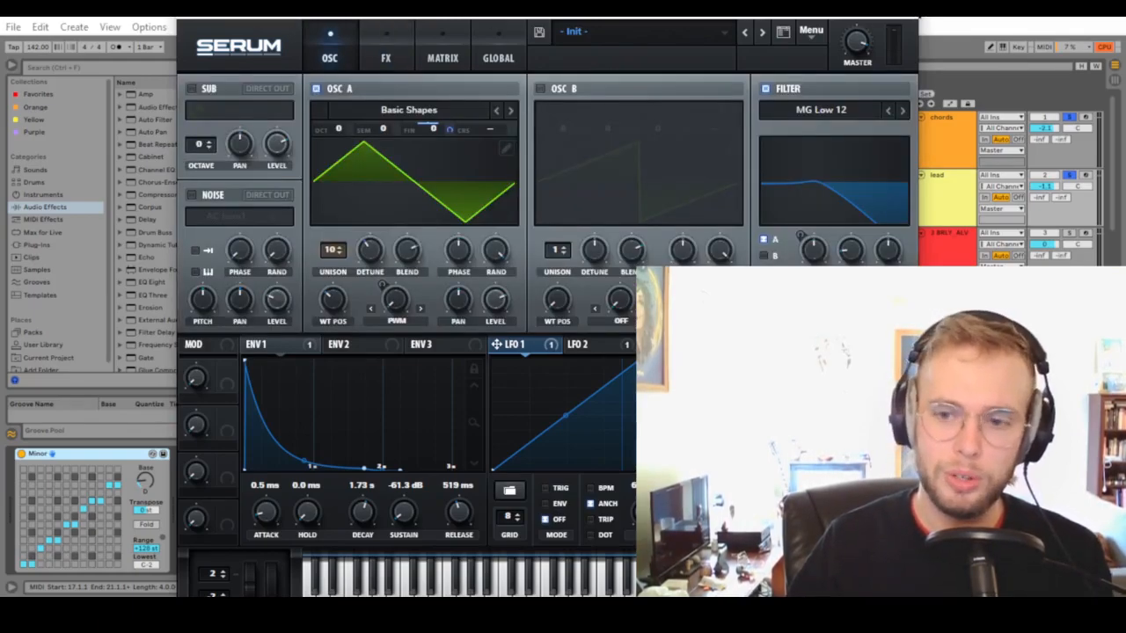
left_click(905, 9)
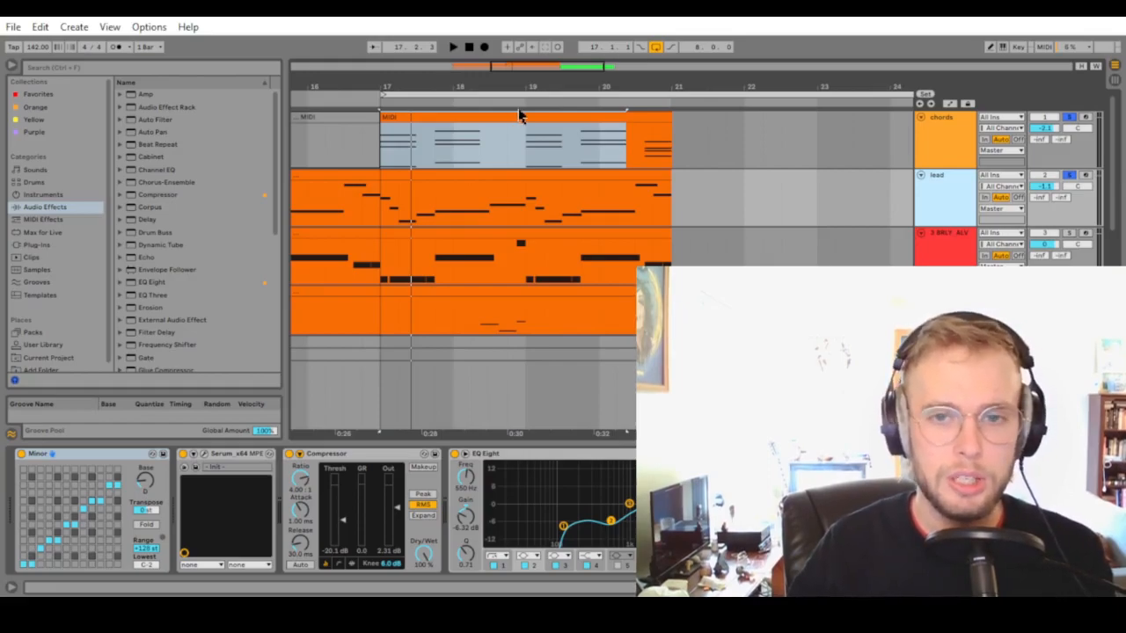
- Solo only the BRLY_ALV track and the track 4 Serum below it, and play them together from bar 17
scroll(718, 234, "down", 1)
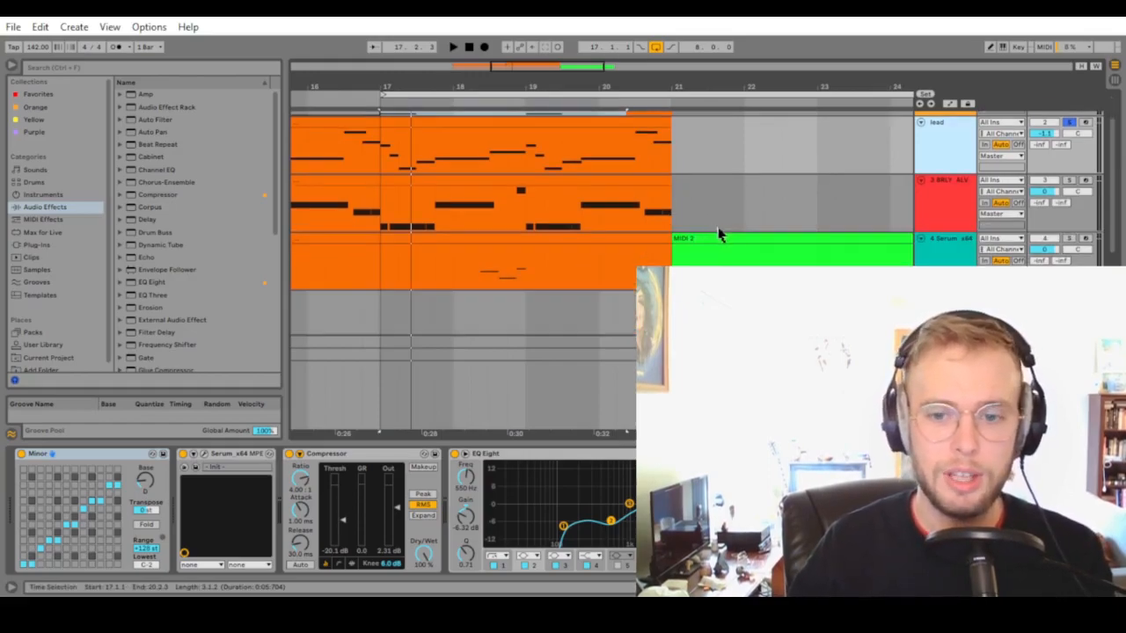
left_click(1070, 182)
left_click(1069, 239)
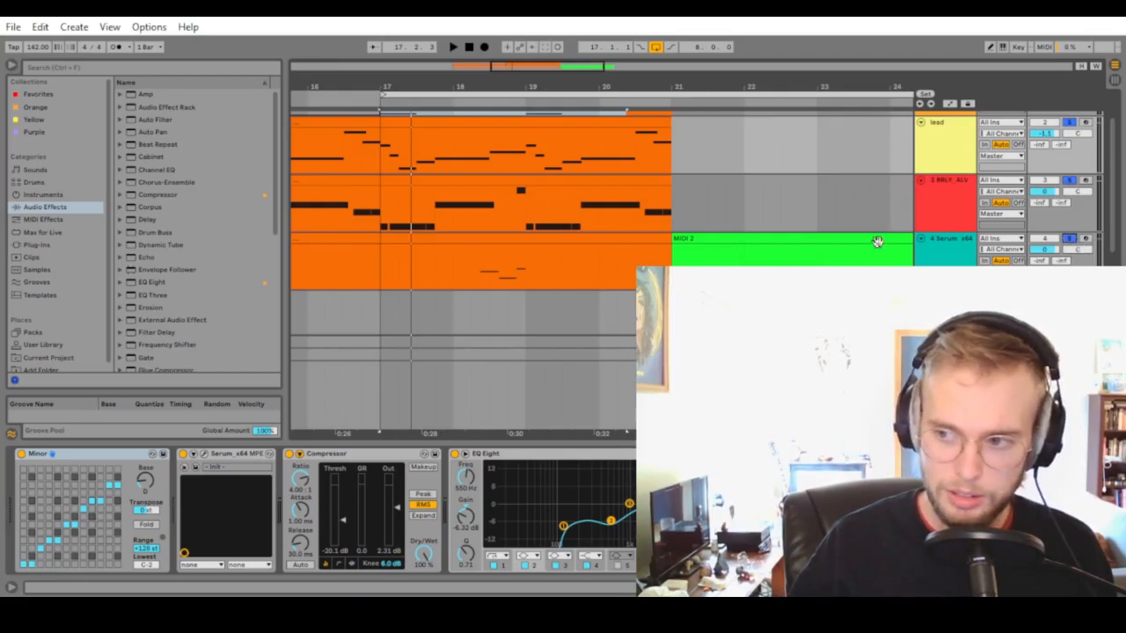
left_click(1070, 123)
left_click(1069, 123)
left_click(1069, 182, "ctrl")
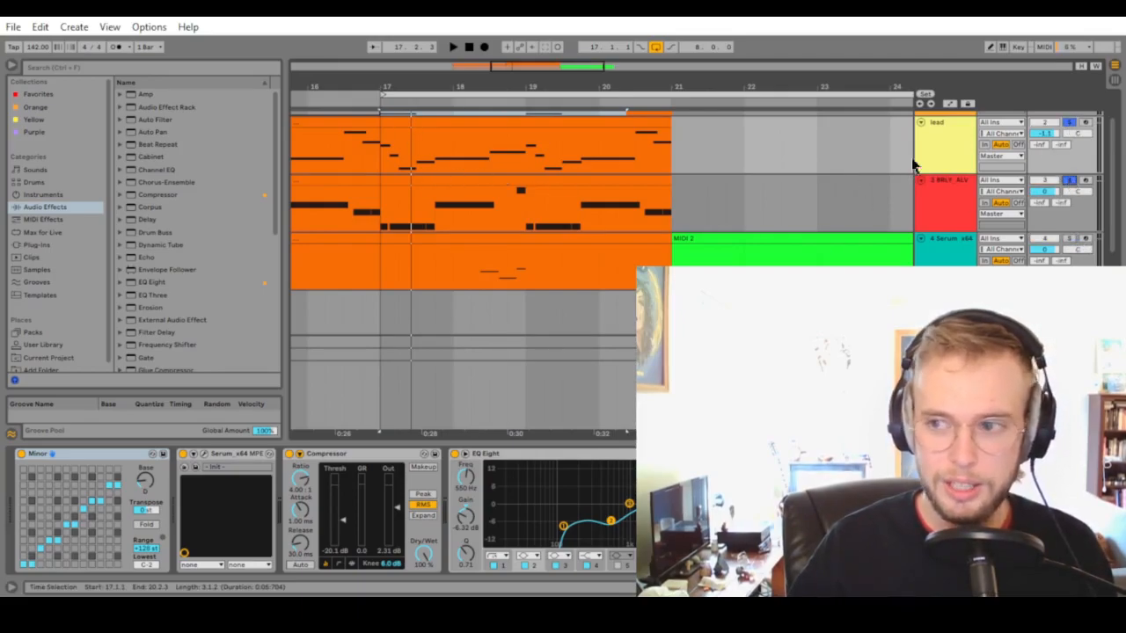
left_click(1070, 123, "ctrl")
left_click(1069, 239, "ctrl")
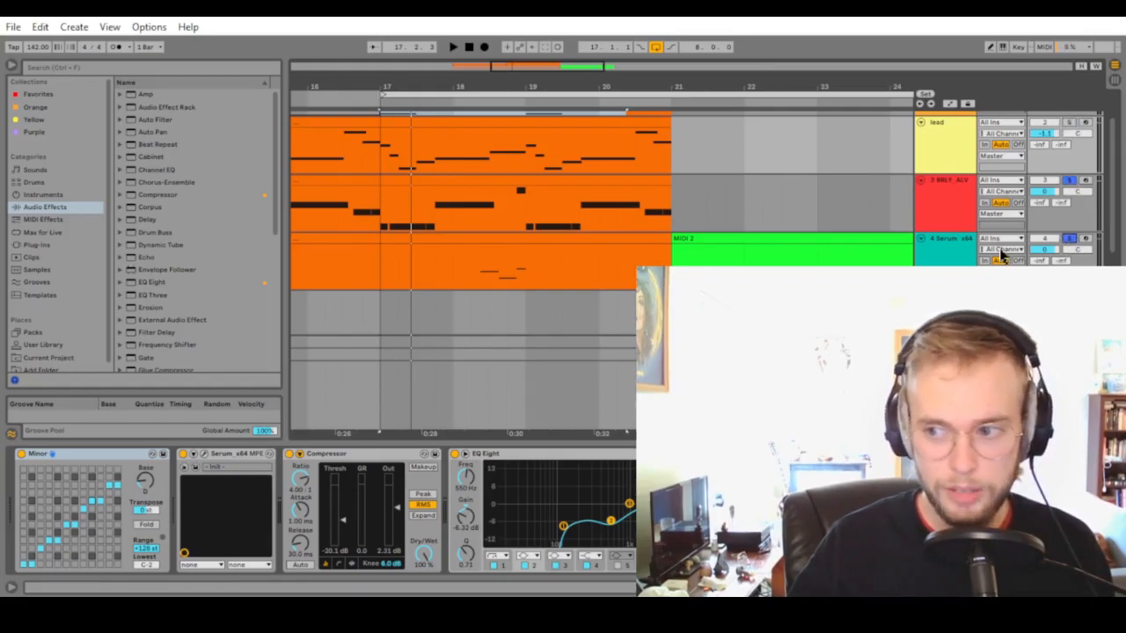
key("space")
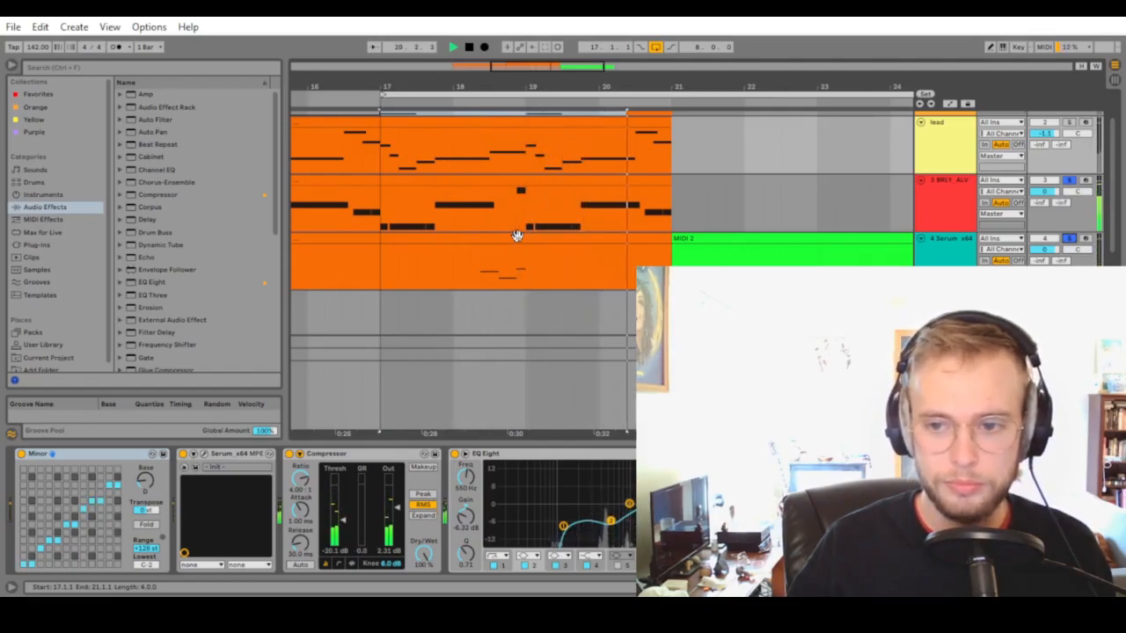
key("space")
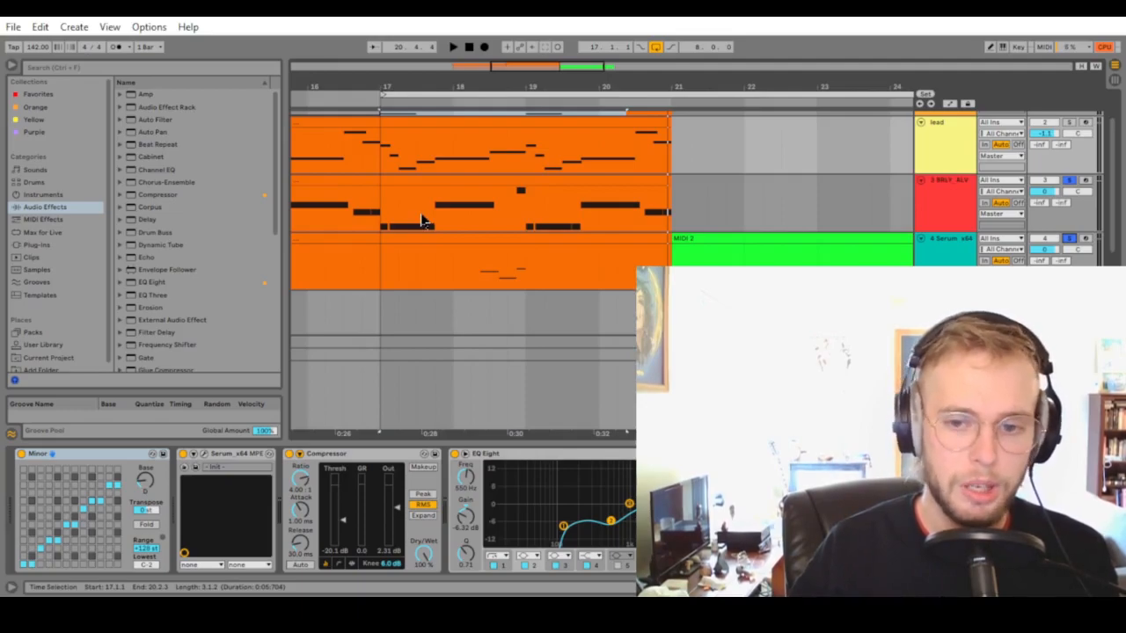
- Loop bars 17 to 21 over the BRLY_ALV and track 4 Serum clips and play the section
left_click_drag(382, 273, 664, 202)
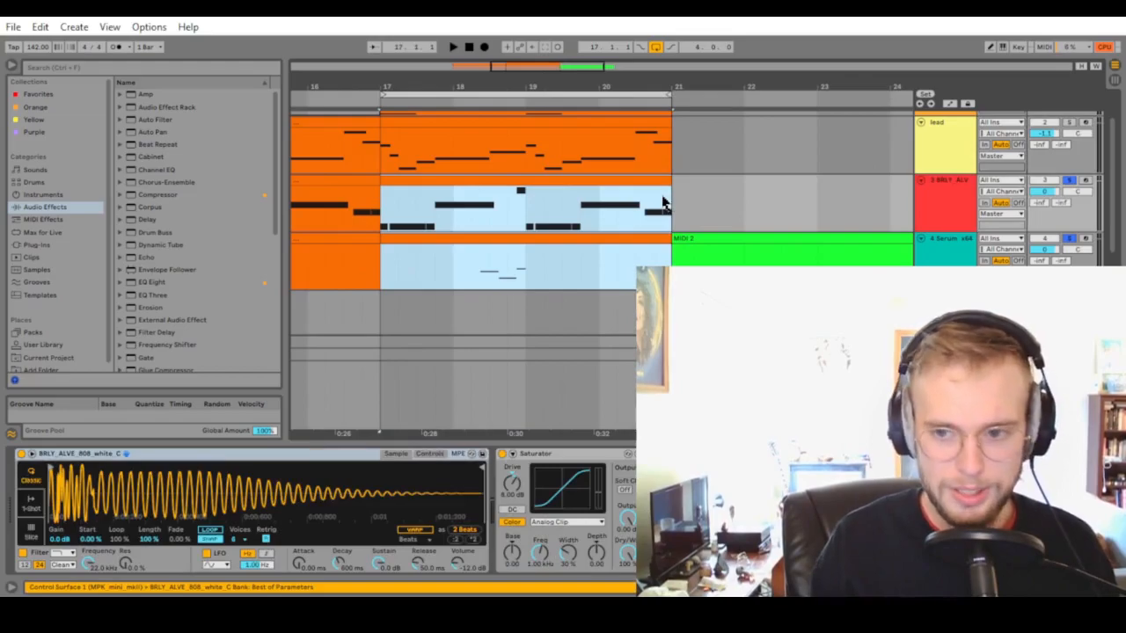
key("space")
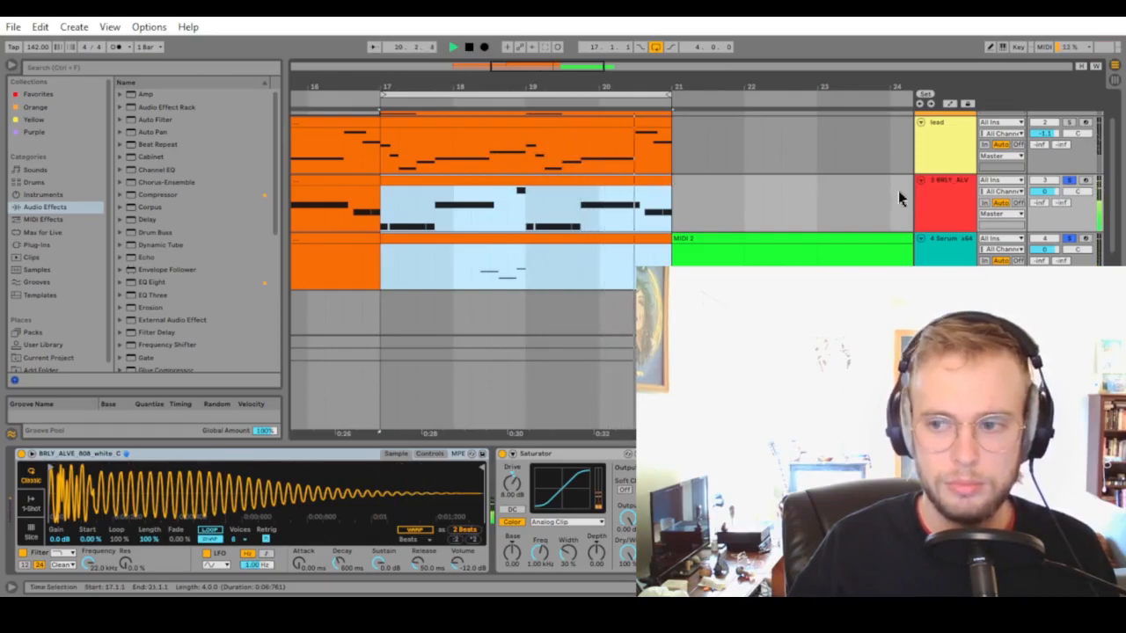
key("space")
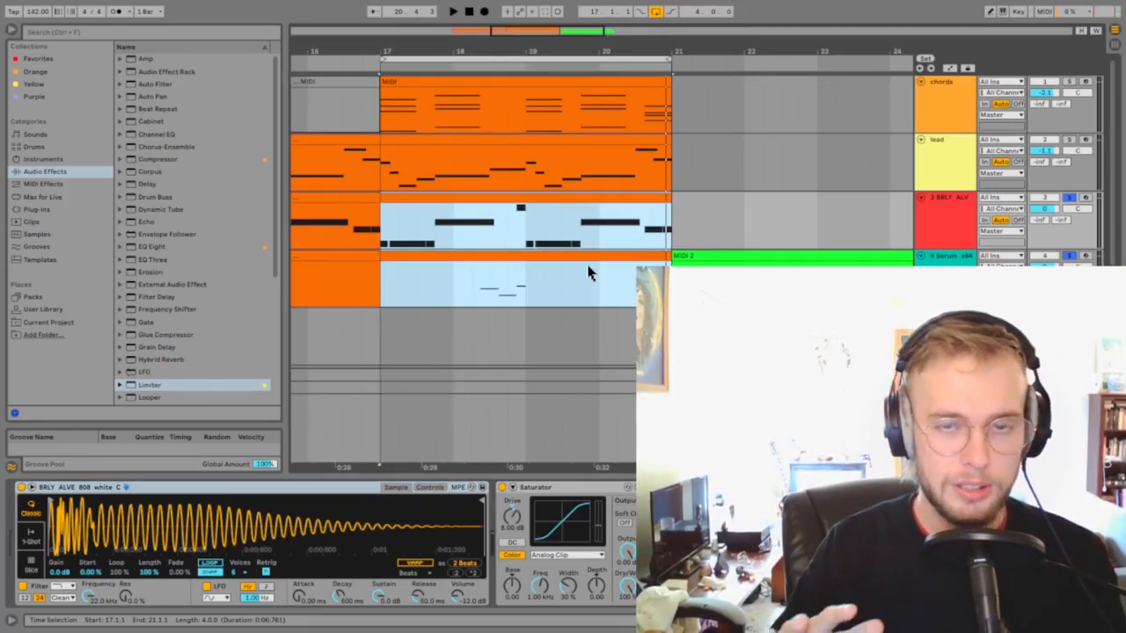
- Examine the Drum Rack track's pattern and devices, and audition the soloed drums in bars 17 to 21
scroll(1000, 233, "down", 3)
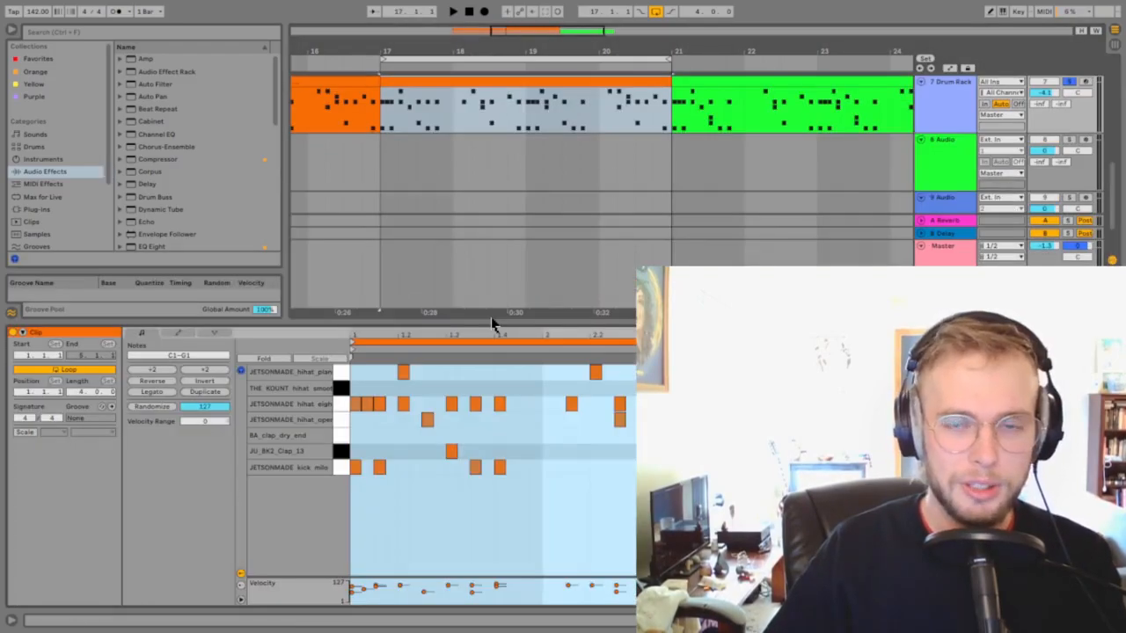
left_click(947, 118)
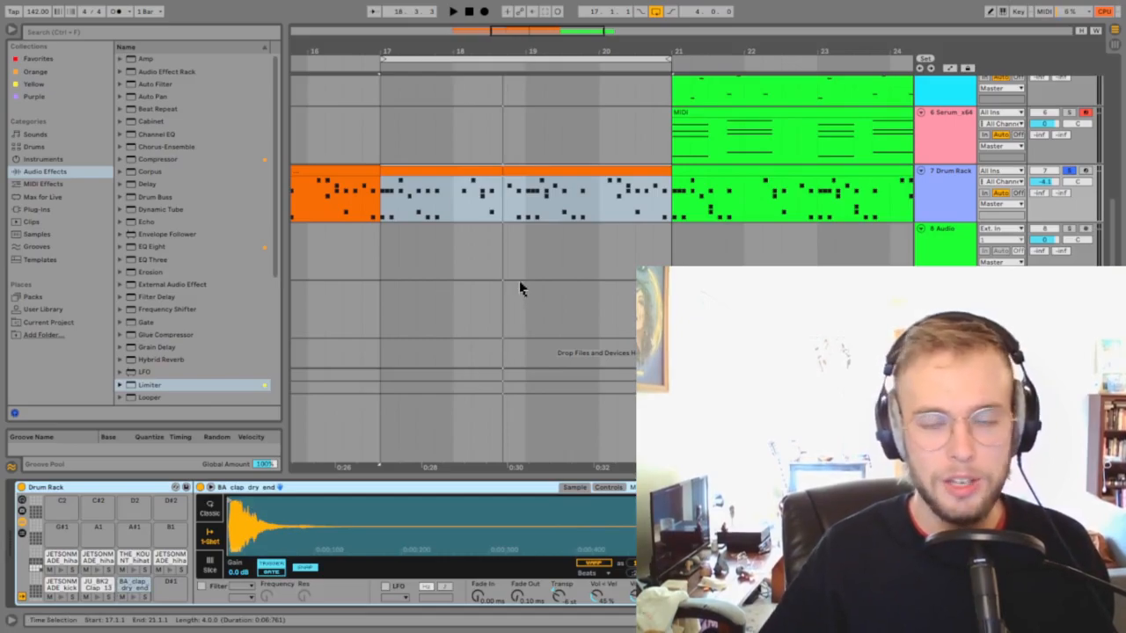
key("space")
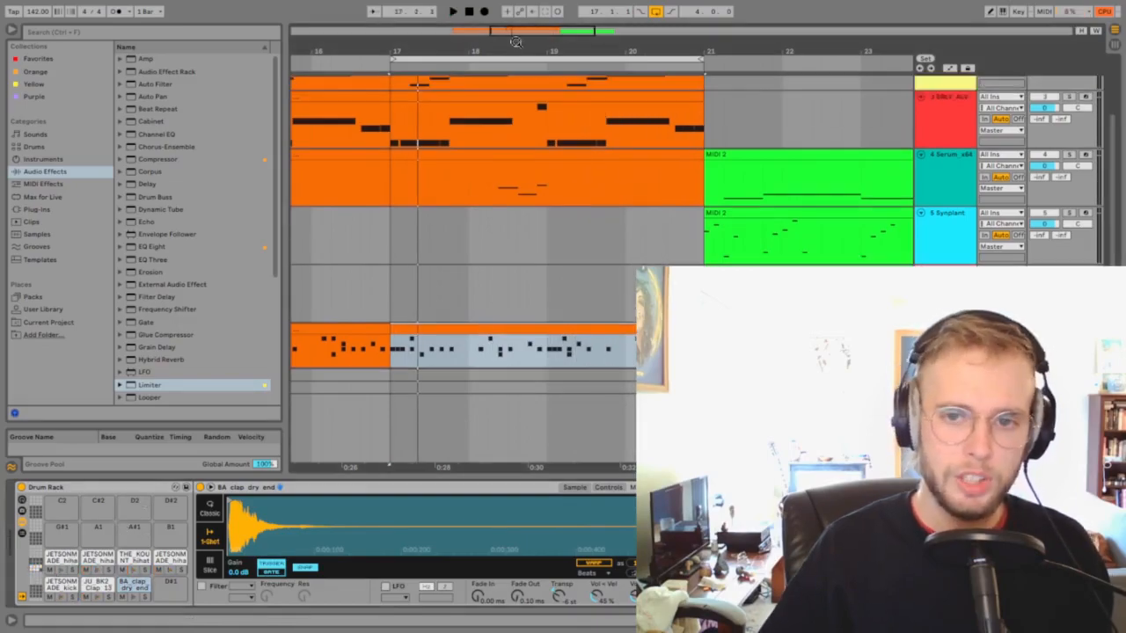
- Solo the Synplant track and play its MIDI clip at bars 21 to 25
mouse_move(519, 41)
left_mouse_down()
mouse_move(372, 46)
mouse_move(534, 72)
mouse_move(529, 47)
left_mouse_up()
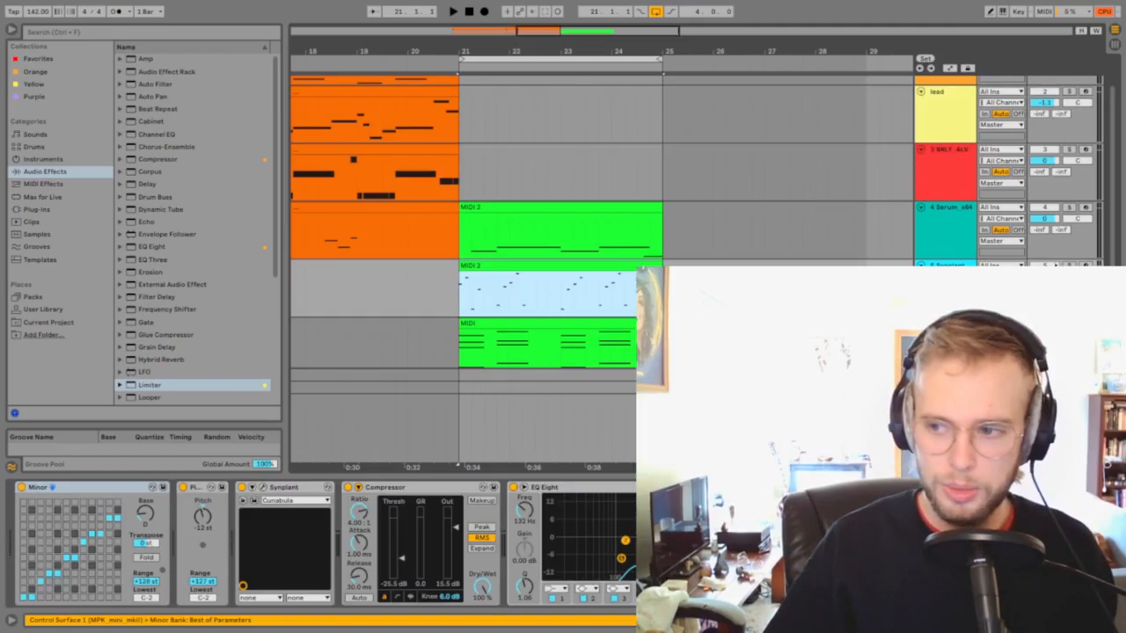
left_click(1070, 265)
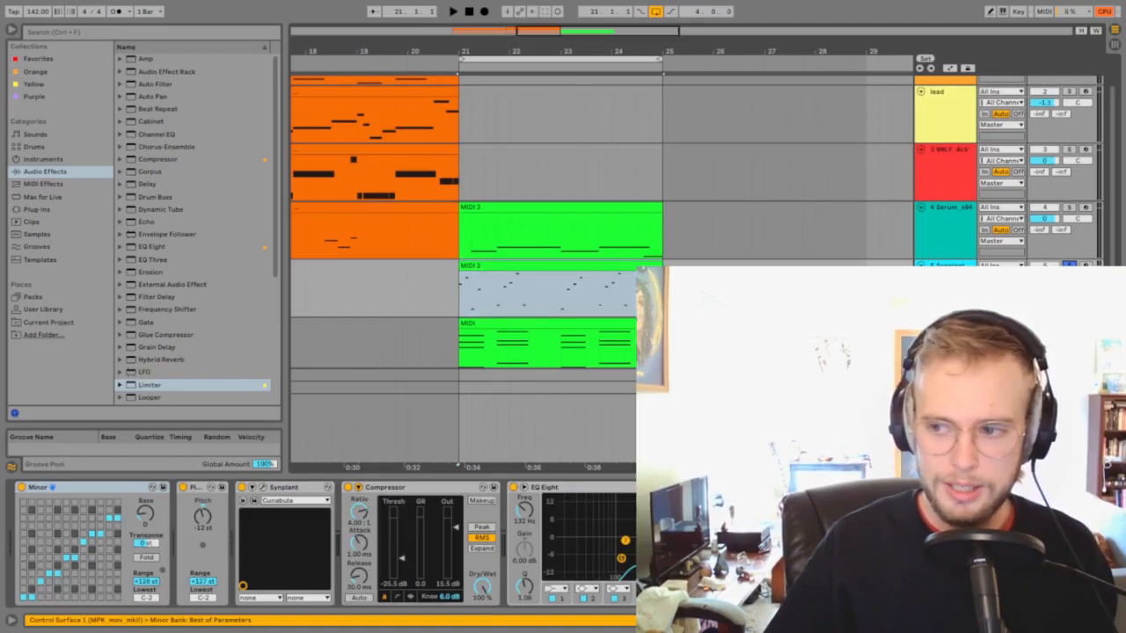
scroll(406, 110, "up", 1)
left_click(397, 86)
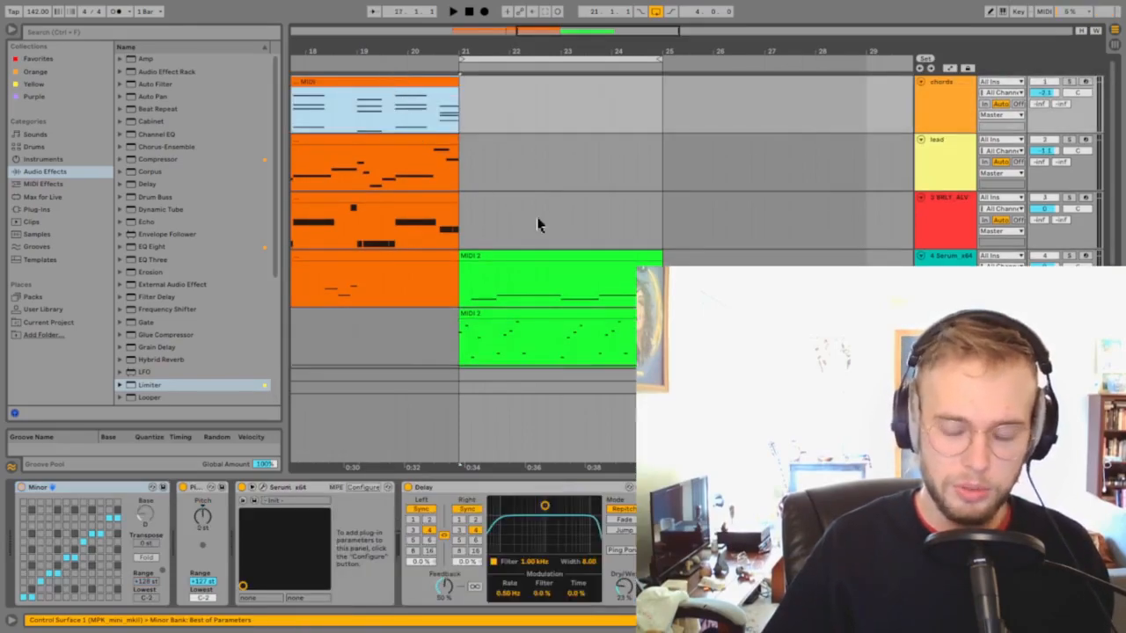
scroll(522, 231, "down", 1)
left_click(533, 238)
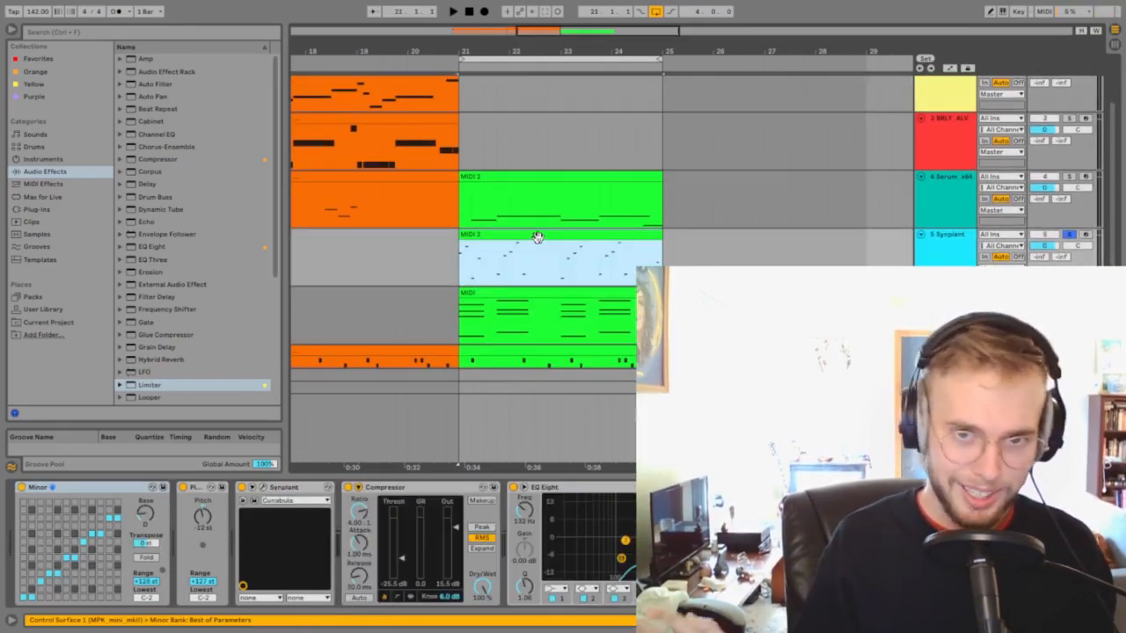
key("space")
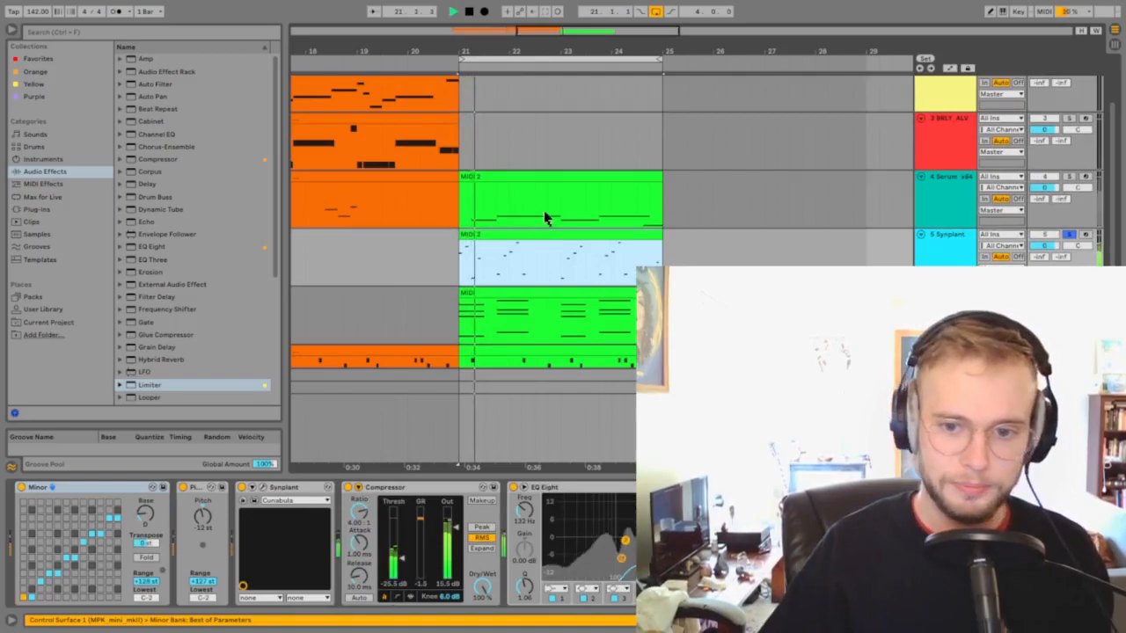
- Examine the notes of the Synplant MIDI clip at bars 21 to 25, then close the note view and stop playback
double_click(498, 249)
left_click_drag(603, 326, 606, 194)
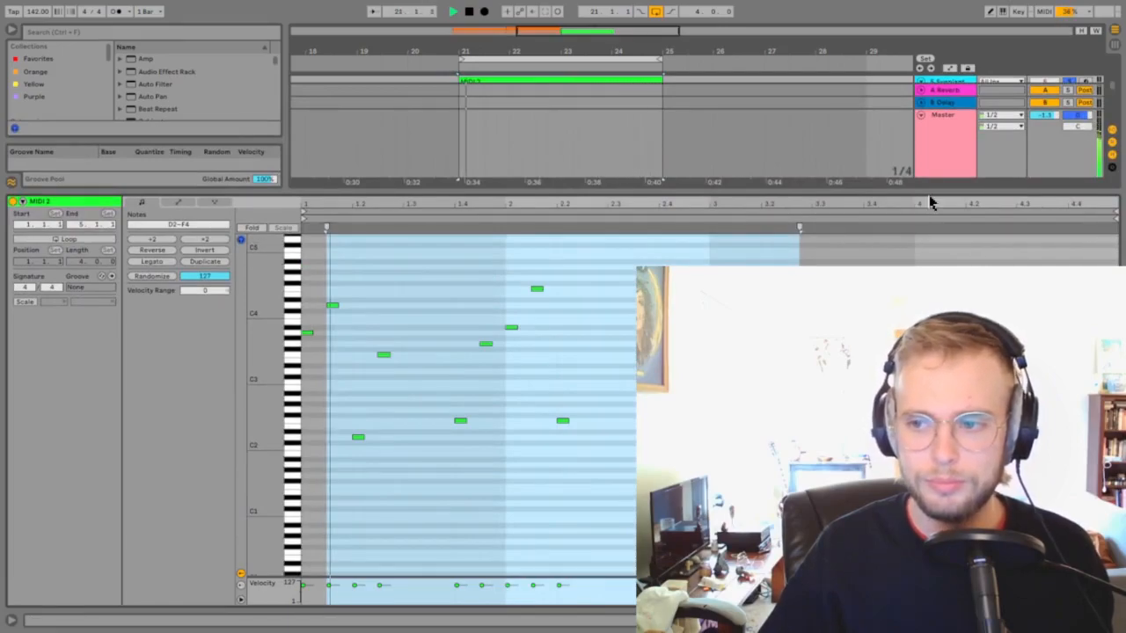
left_click_drag(930, 201, 929, 598)
key("space")
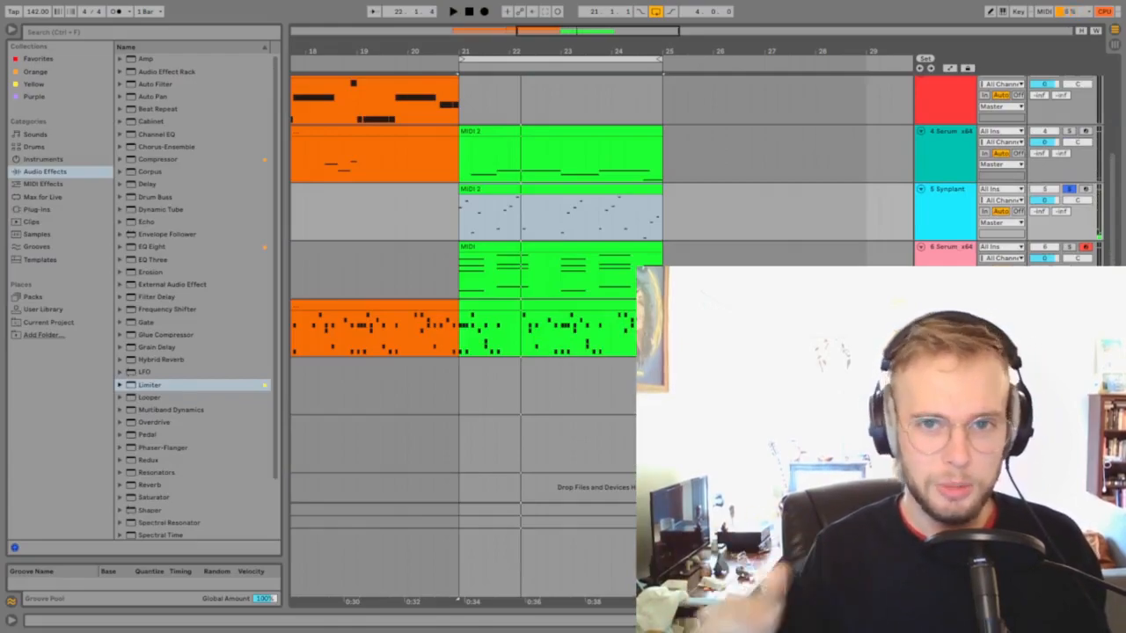
- Audition the Synplant part again, then solo the track 4 Serum with it and play both in bars 21 to 25
left_click(611, 220)
key("space")
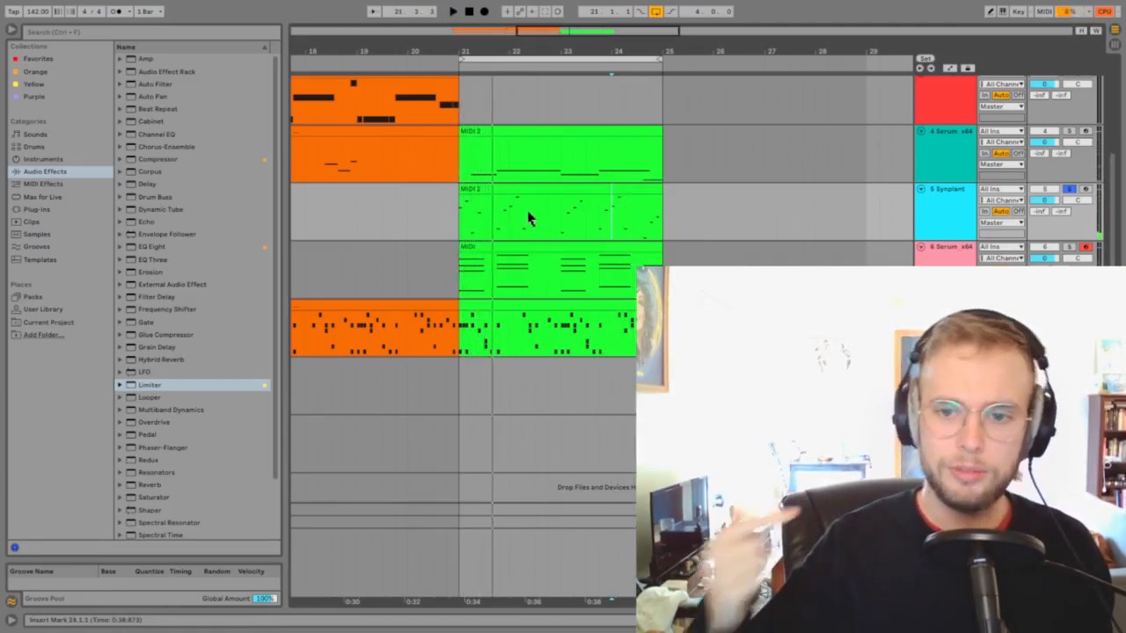
key("space")
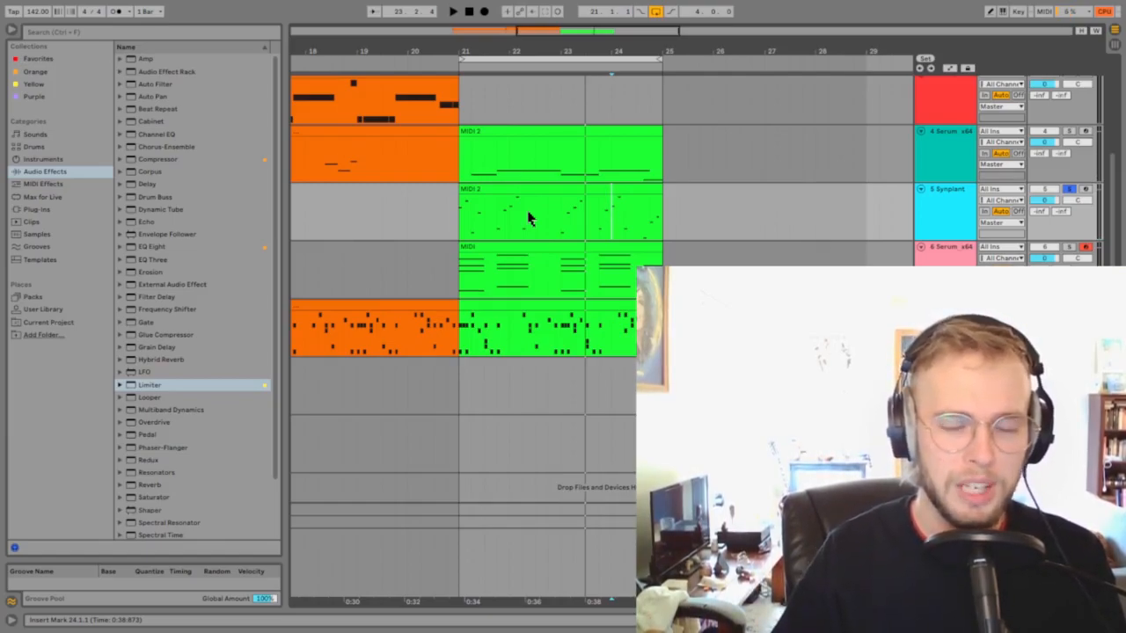
key("space")
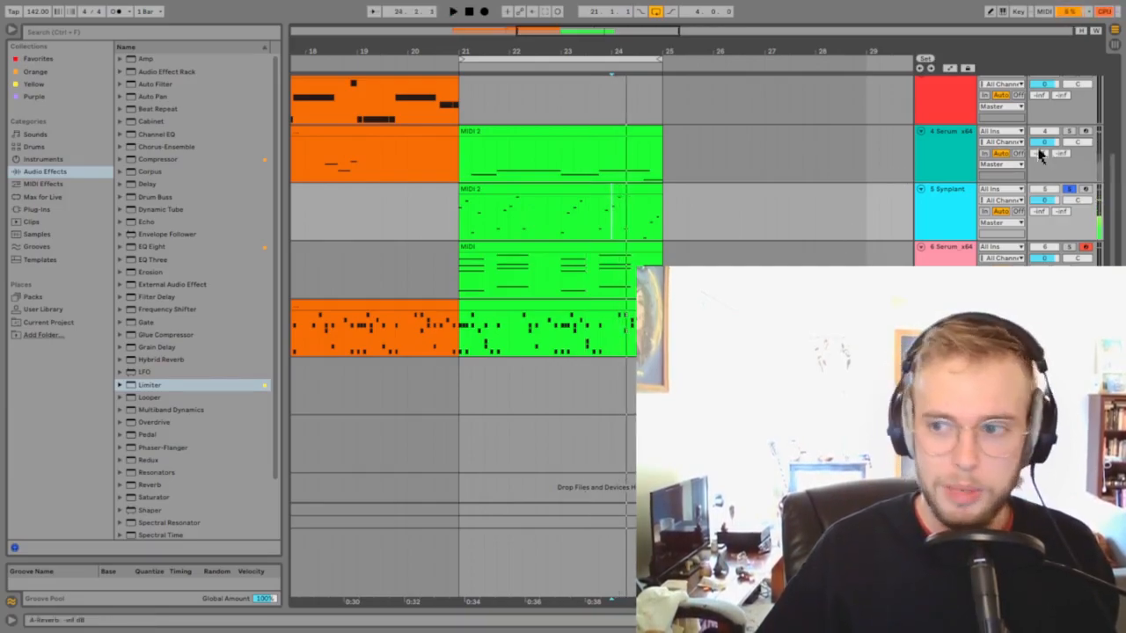
left_click(1069, 131)
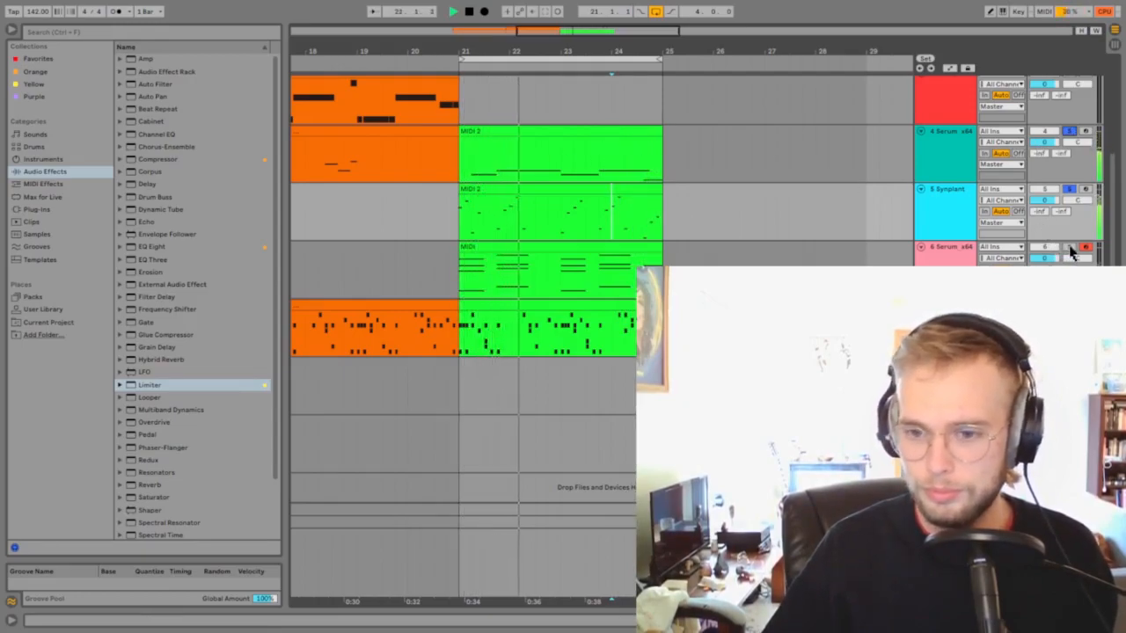
- Loop bars 13 to 25 and start playback from the lead clip at bar 17
left_click_drag(520, 52, 525, 74)
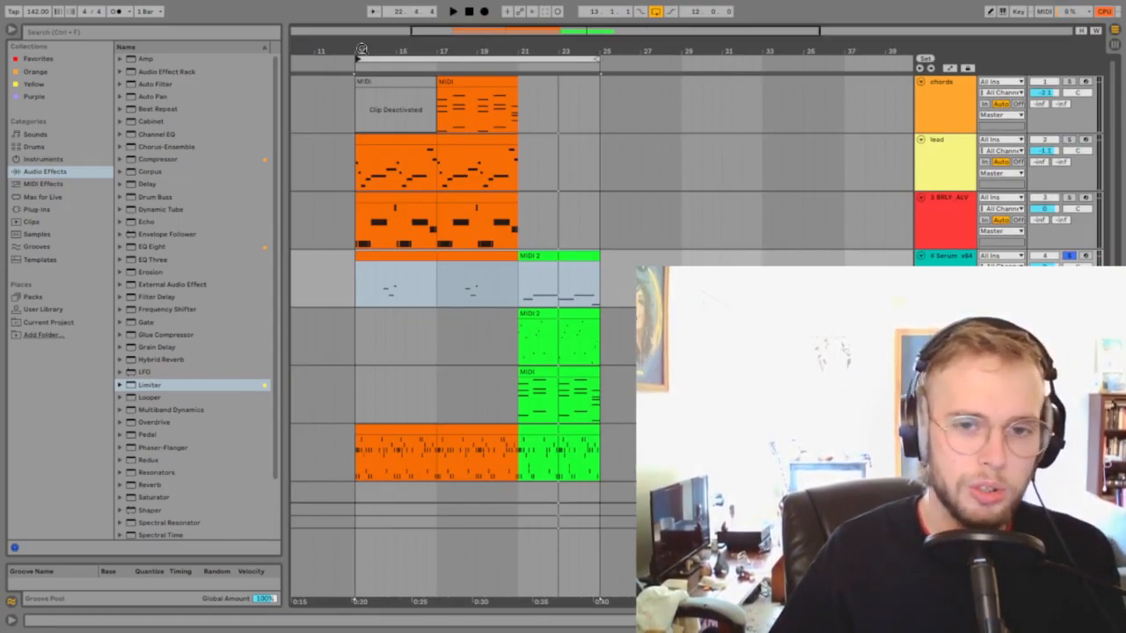
left_click(456, 137)
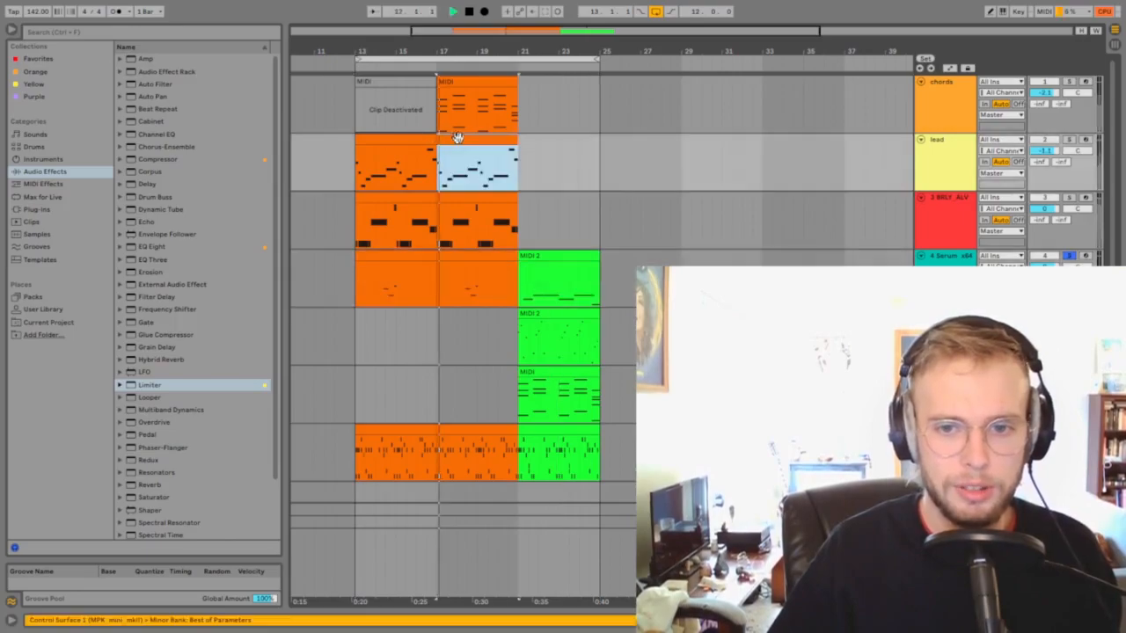
key("space")
key("space")
- Loop the first section from bar 13 to 21 and play it with all tracks unsoloed
left_click_drag(512, 51, 570, 106)
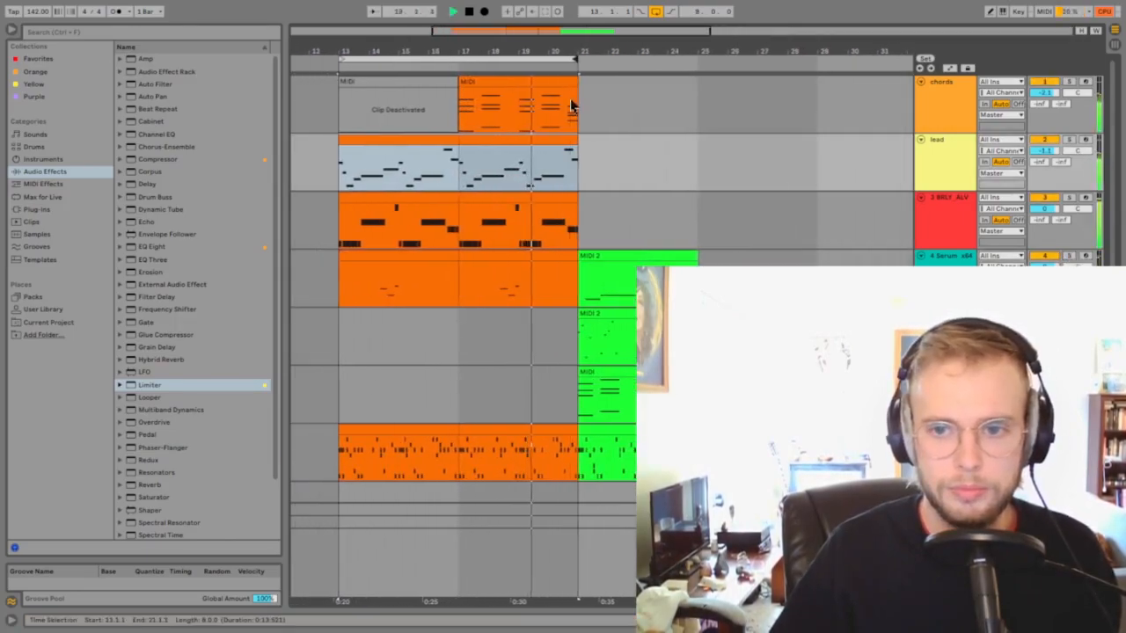
left_click_drag(562, 51, 671, 51)
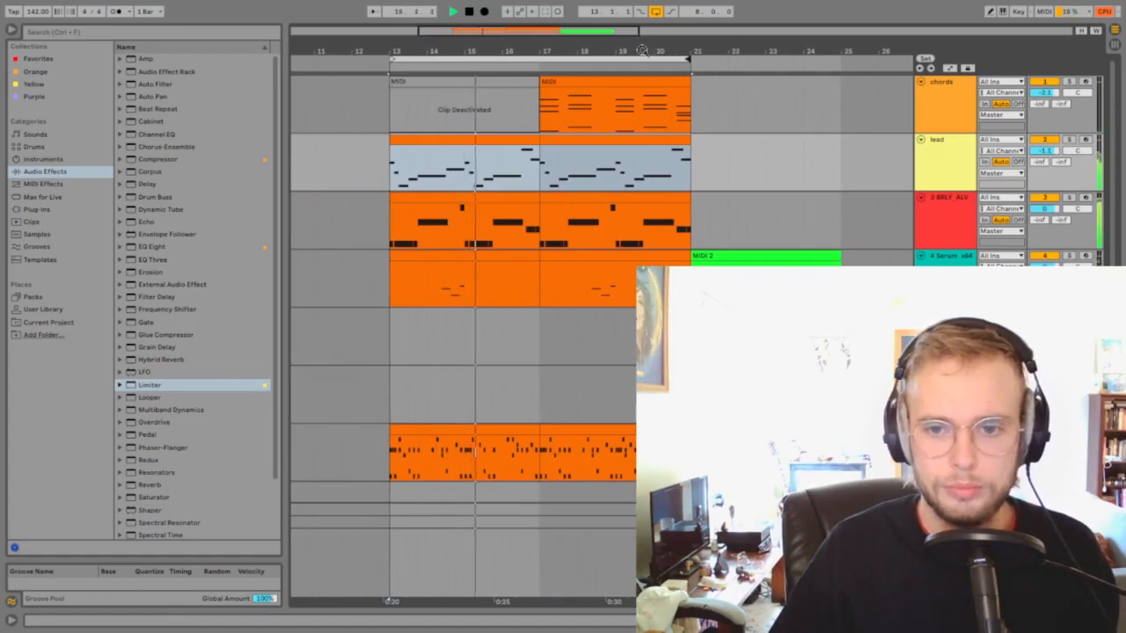
left_click_drag(550, 44, 572, 44)
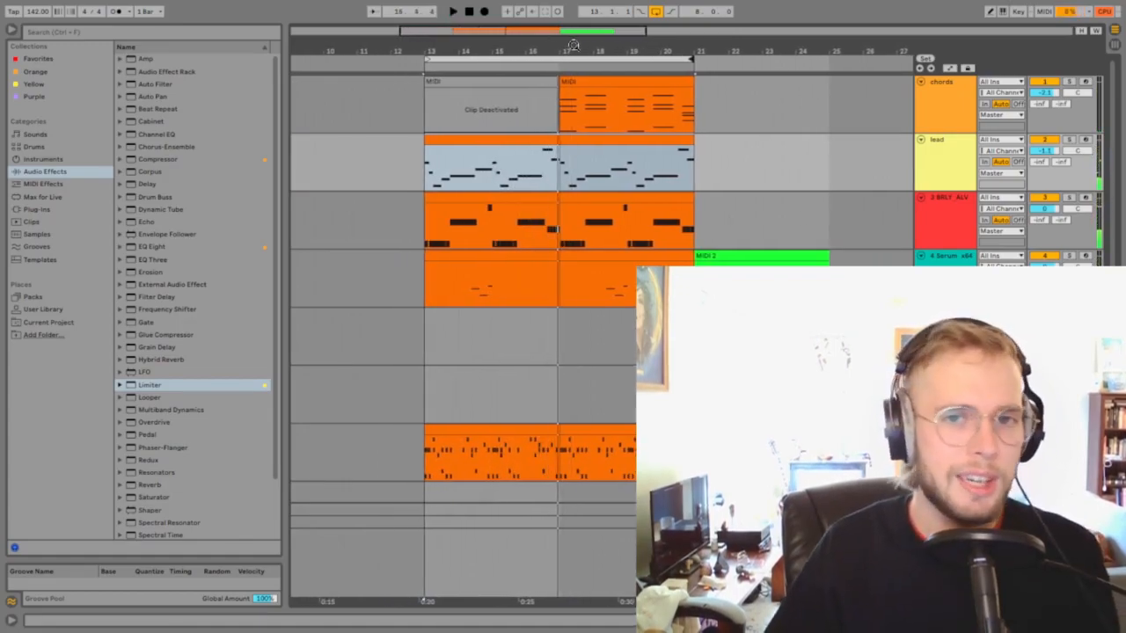